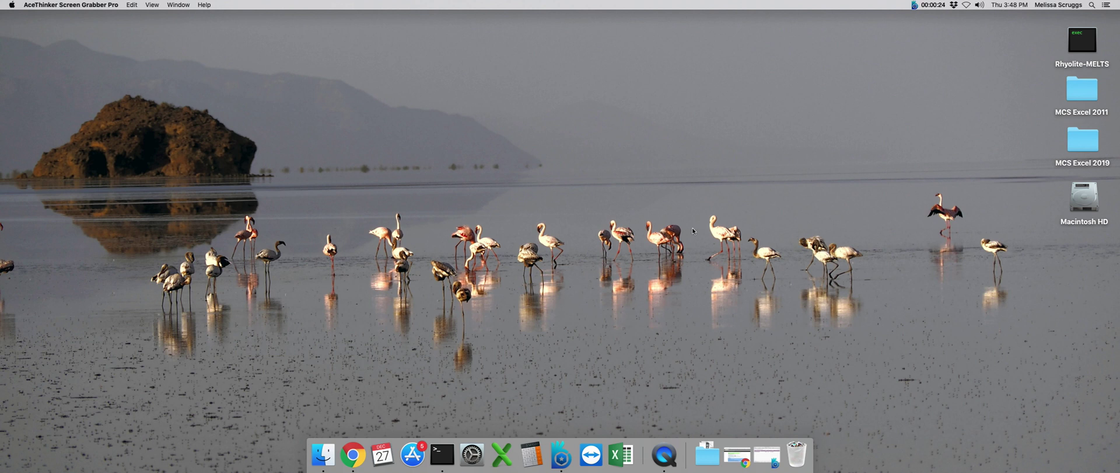
Launch a new Terminal window from the Dock.
{"action": "left_click", "coordinate": [449, 461]}
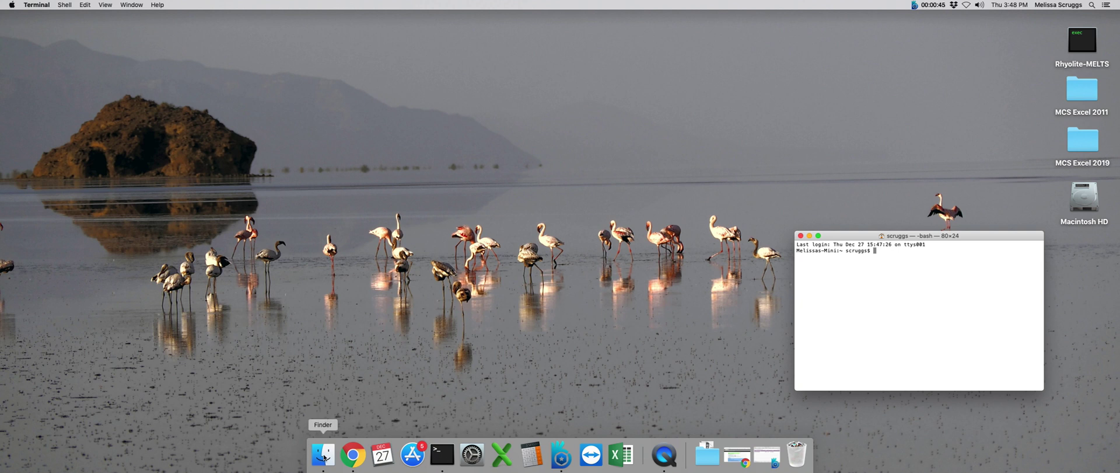
Browse Finder to Documents > MCS > MCS VBL CODE and open MCS_PhaseEQ_2019C.xlsm in Excel.
{"action": "left_click", "coordinate": [323, 455]}
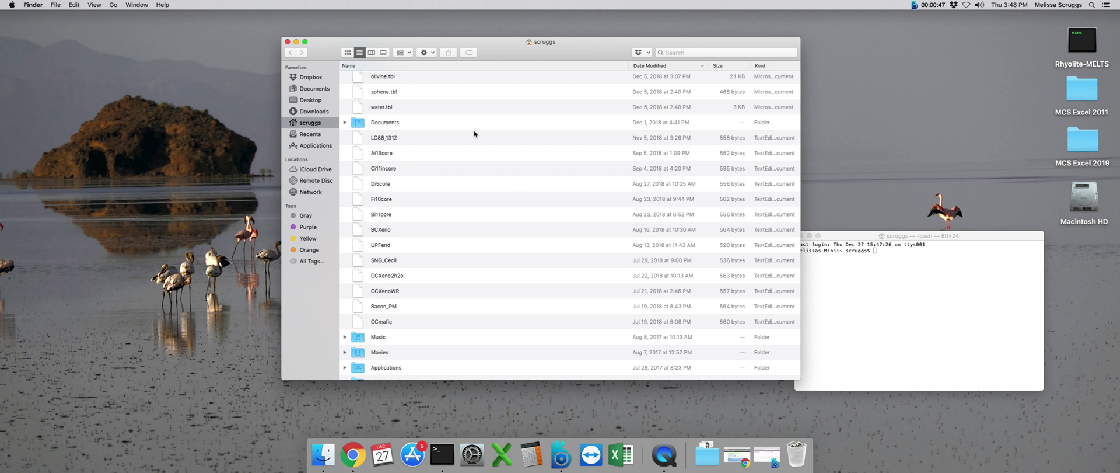
{"action": "double_click", "coordinate": [459, 122]}
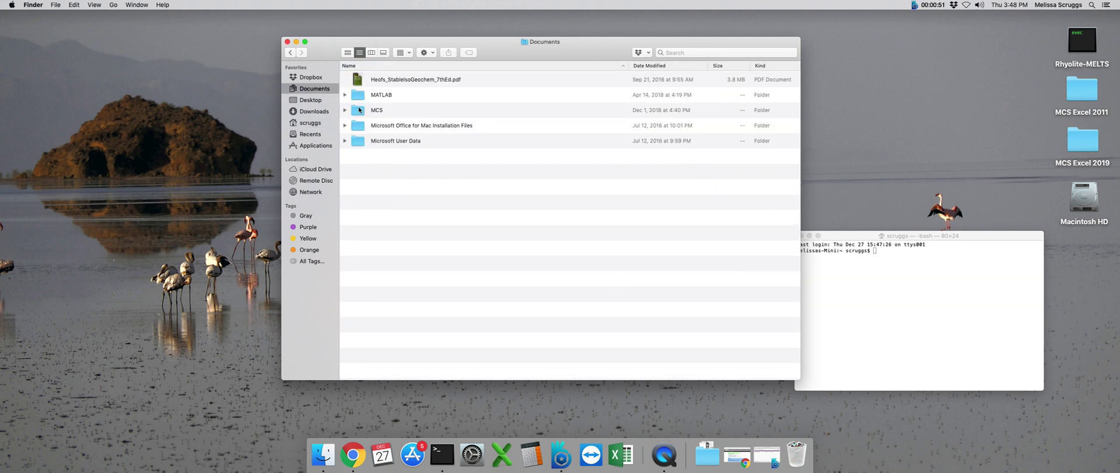
{"action": "double_click", "coordinate": [361, 111]}
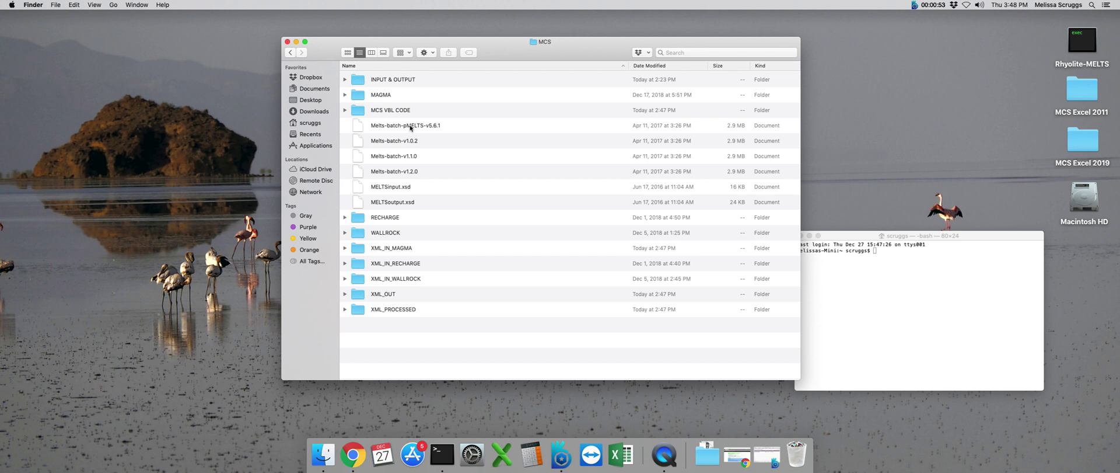
{"action": "double_click", "coordinate": [408, 113]}
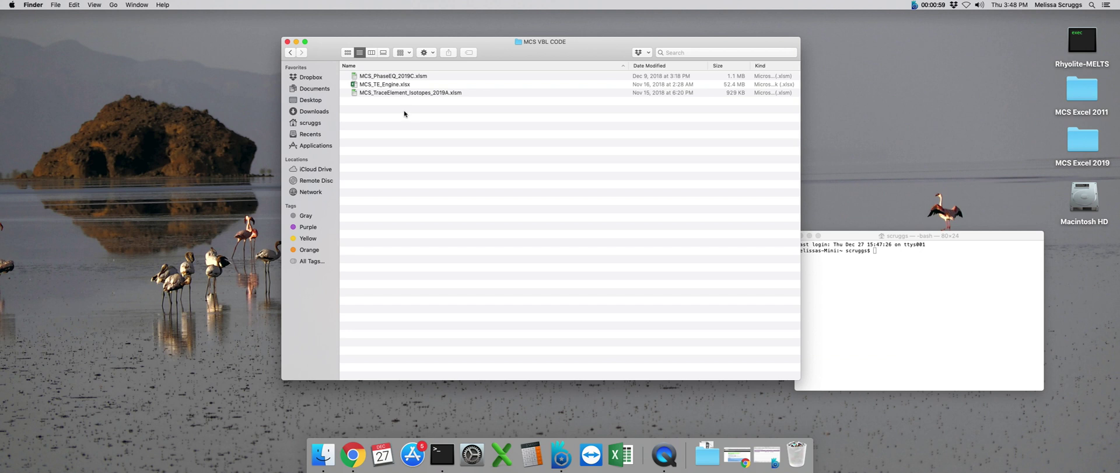
{"action": "left_click", "coordinate": [366, 77]}
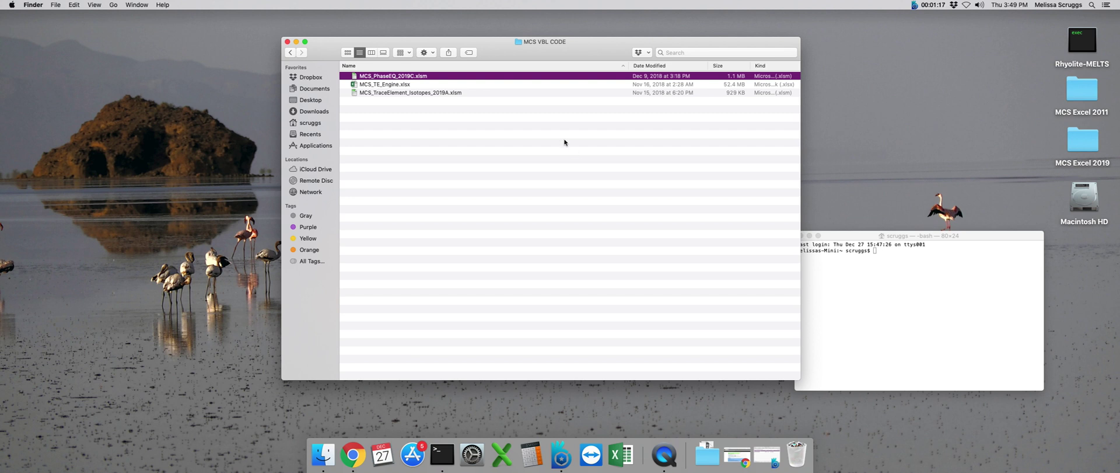
{"action": "double_click", "coordinate": [376, 76]}
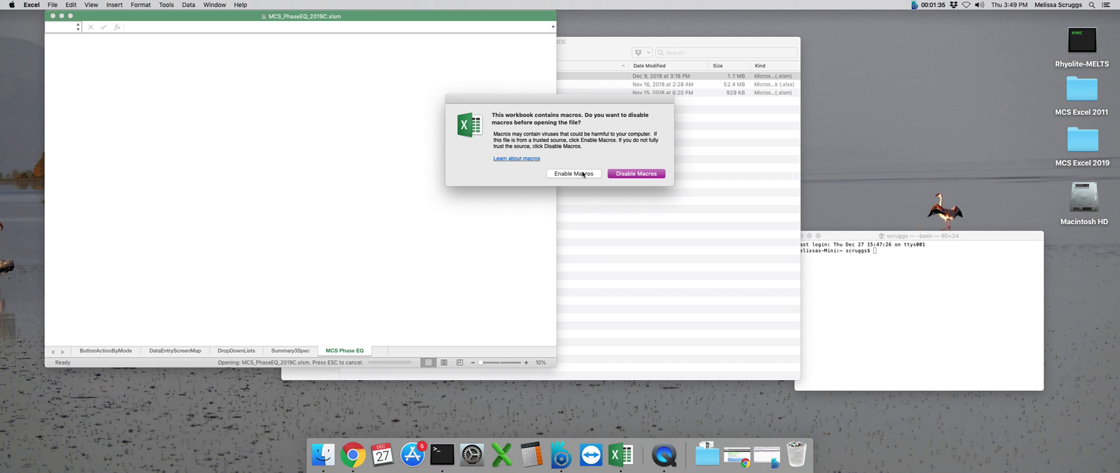
Enable macros for the MCS_PhaseEQ_2019C workbook.
{"action": "left_click", "coordinate": [582, 174]}
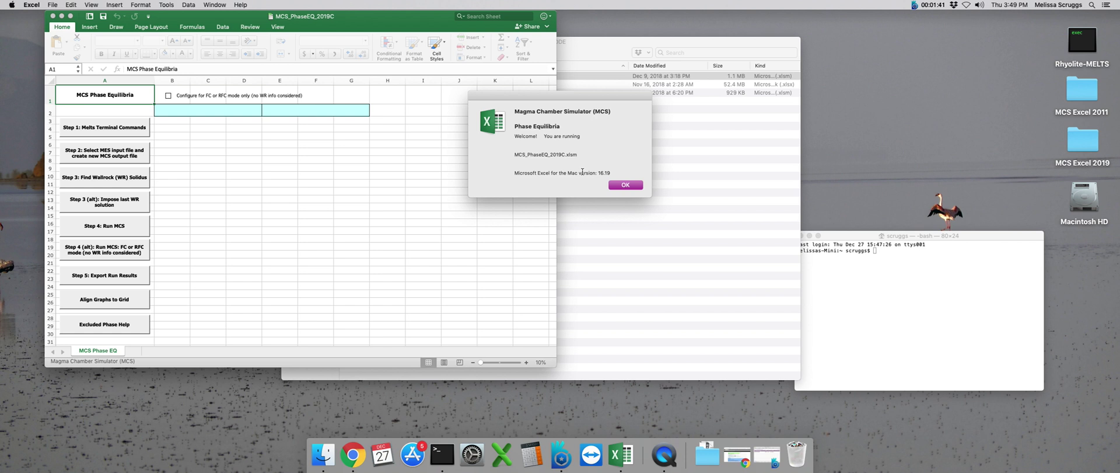
Dismiss the welcome and folder instructions, then choose the MCS folder as the working folder.
{"action": "left_click", "coordinate": [620, 184]}
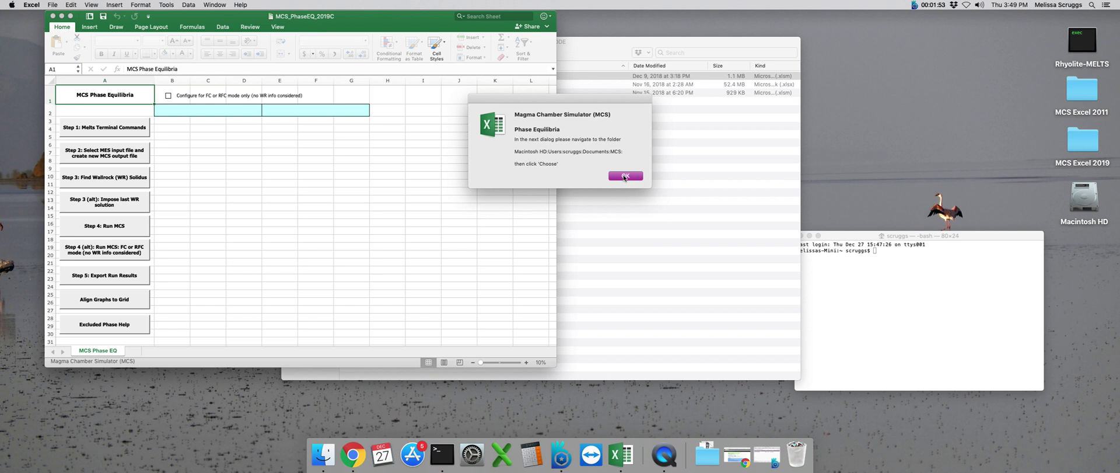
{"action": "left_click", "coordinate": [624, 176]}
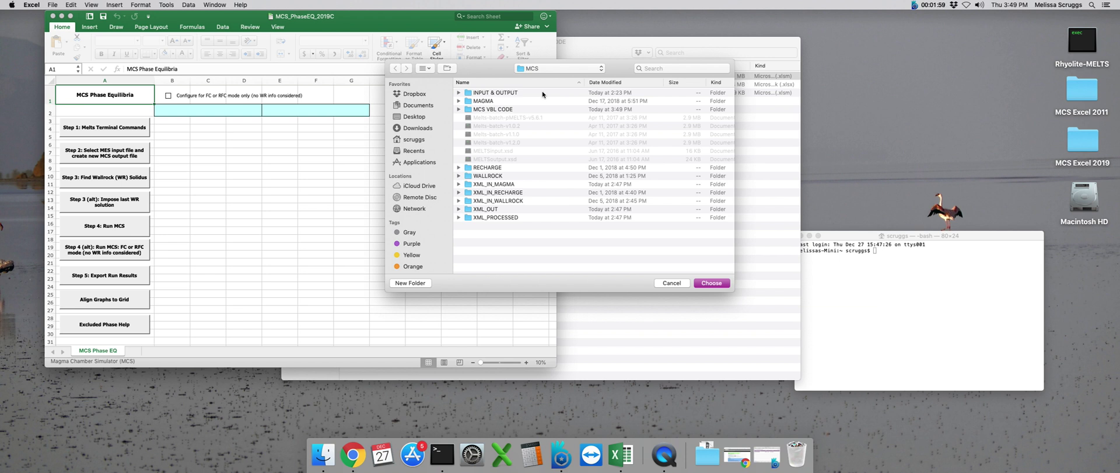
{"action": "left_click", "coordinate": [569, 68]}
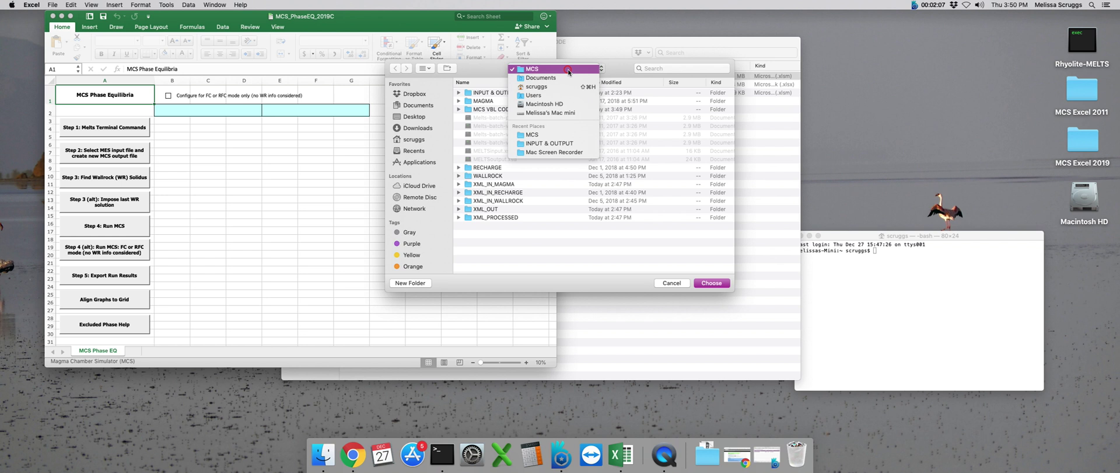
{"action": "left_click", "coordinate": [569, 70]}
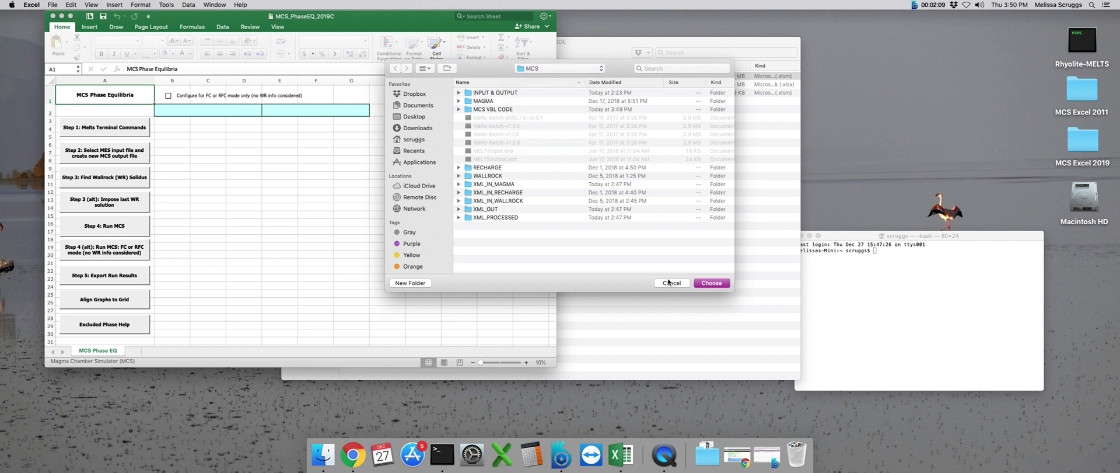
{"action": "left_click", "coordinate": [712, 285]}
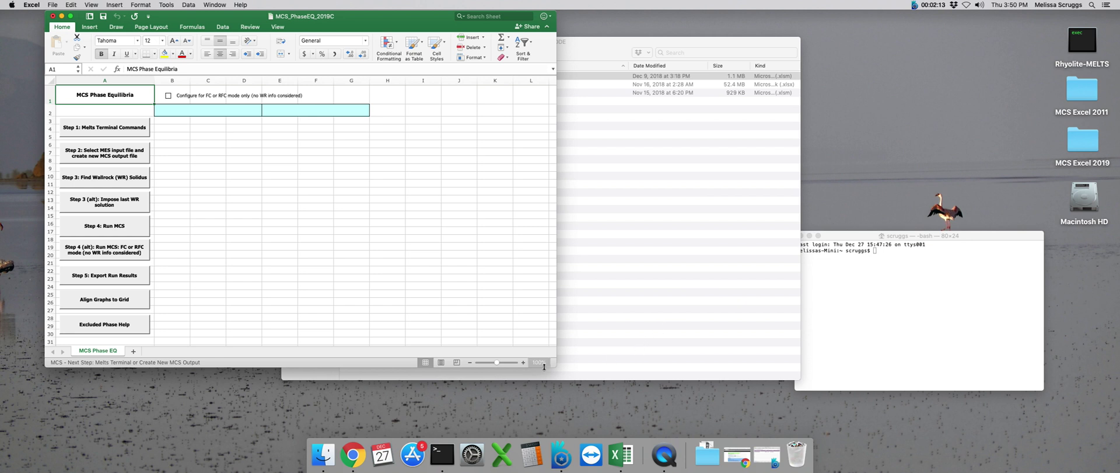
Enlarge the workbook window and zoom the sheet to 120%.
{"action": "left_click_drag", "start_coordinate": [555, 365], "coordinate": [560, 371]}
{"action": "left_click_drag", "start_coordinate": [729, 408], "coordinate": [782, 425]}
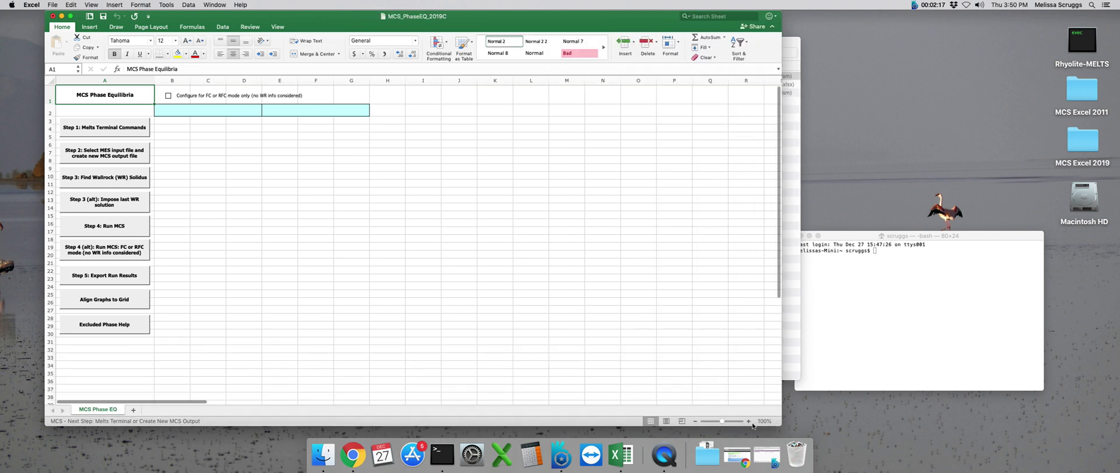
{"action": "left_click", "coordinate": [749, 421]}
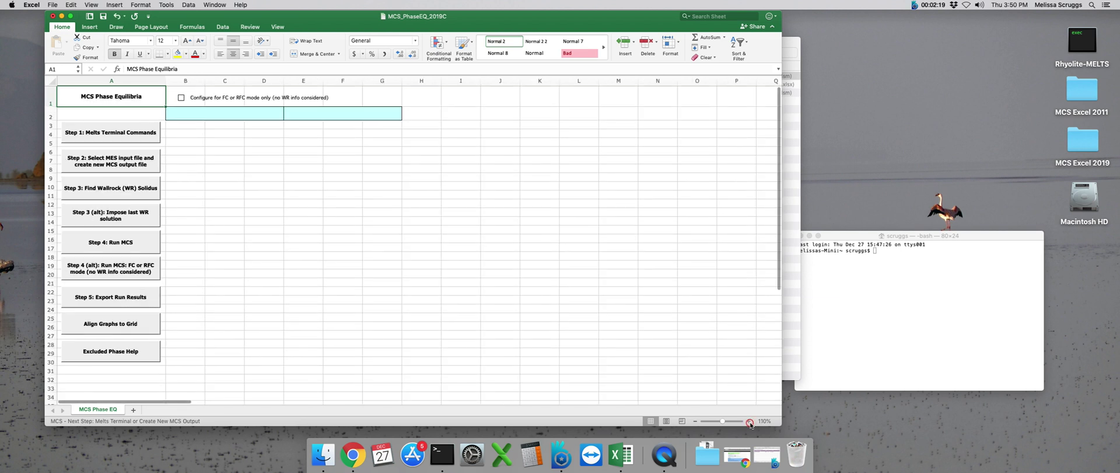
{"action": "left_click", "coordinate": [749, 422]}
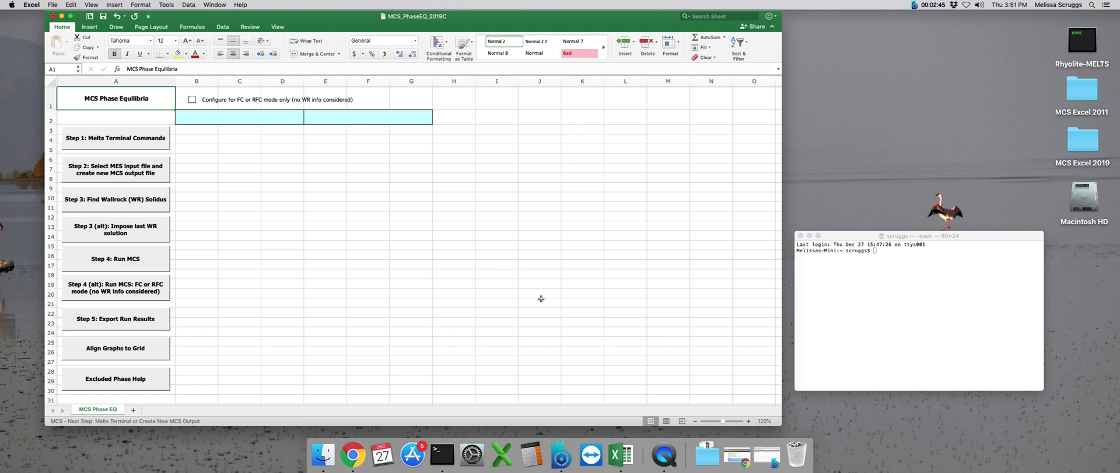
Read the MELTS 'Which version of MELTS should you use?' guide in Chrome, then close the browser.
{"action": "left_click", "coordinate": [733, 458]}
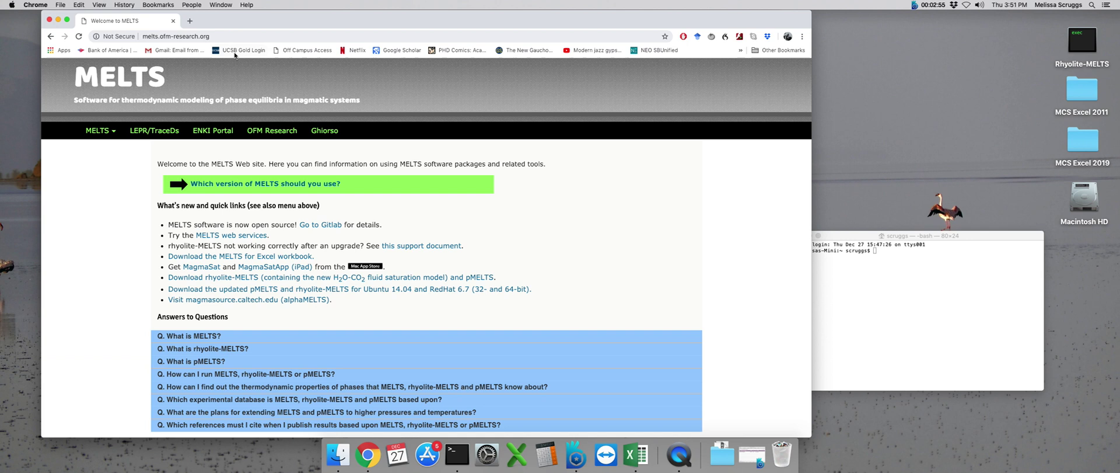
{"action": "left_click", "coordinate": [270, 188]}
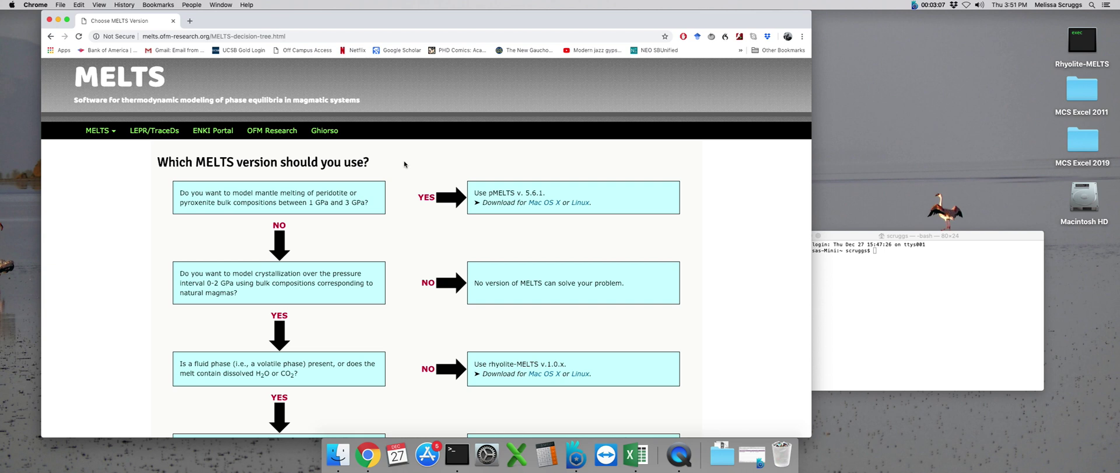
{"action": "left_click", "coordinate": [49, 20]}
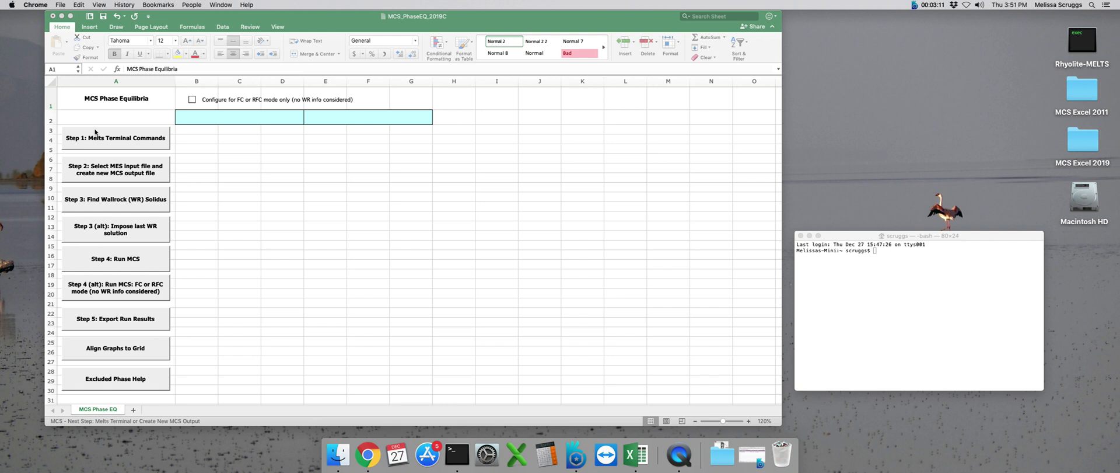
Show the Melts launch commands for rhyolite-MELTS+H2O-CO2 fluid v1.2.0 and copy the Magma set.
{"action": "left_click", "coordinate": [391, 17]}
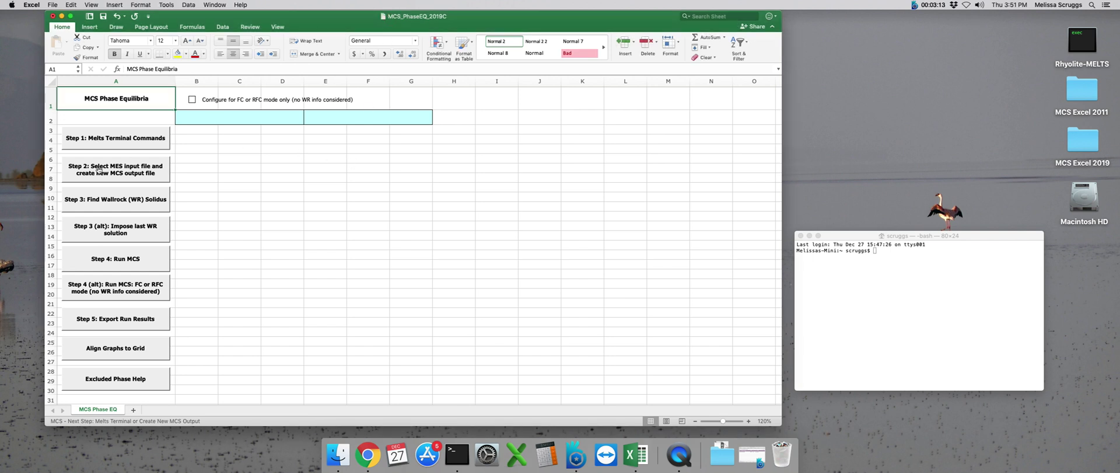
{"action": "scroll", "coordinate": [127, 140], "scroll_direction": "up", "scroll_amount": 3}
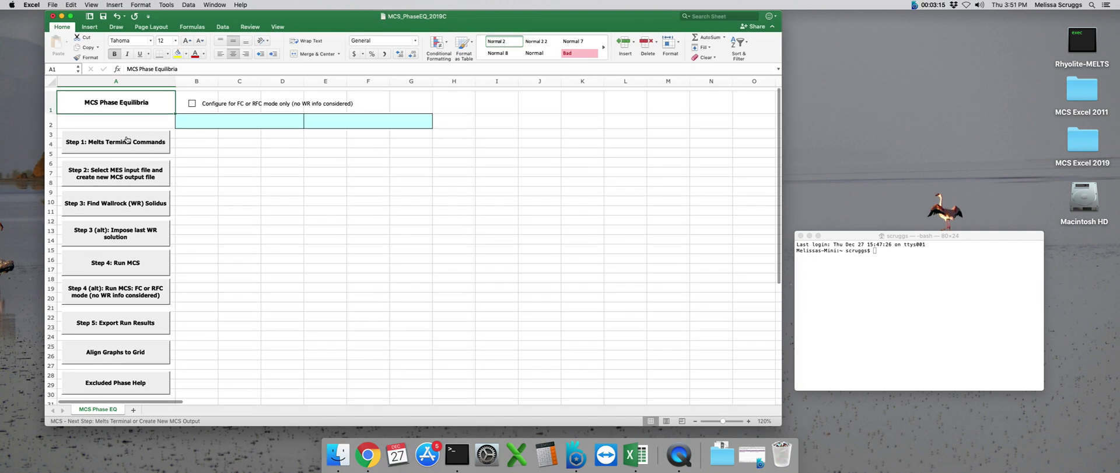
{"action": "left_click", "coordinate": [127, 140]}
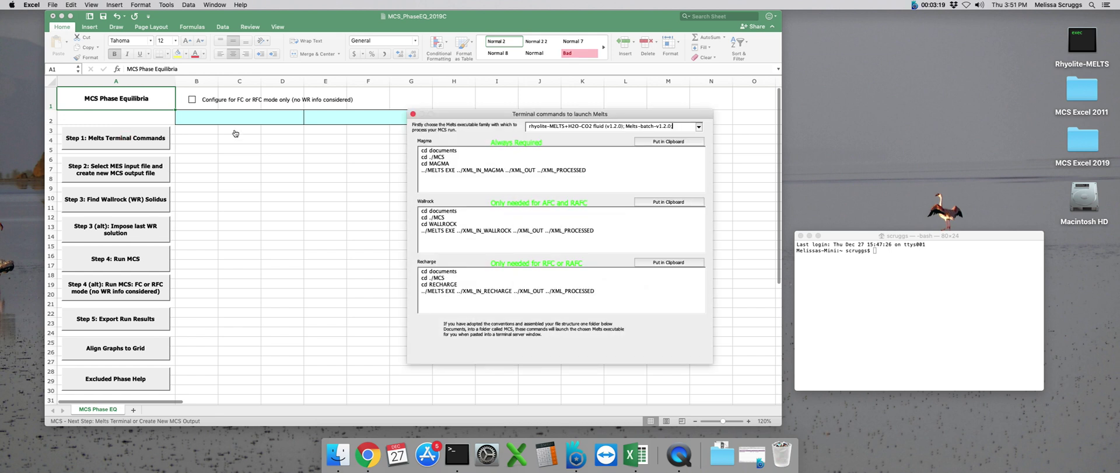
{"action": "left_click", "coordinate": [700, 126]}
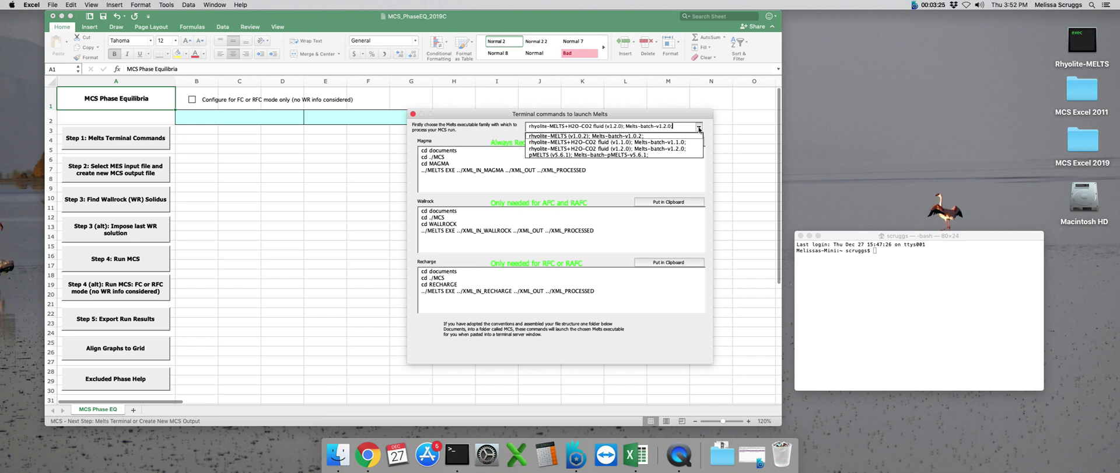
{"action": "left_click", "coordinate": [682, 148]}
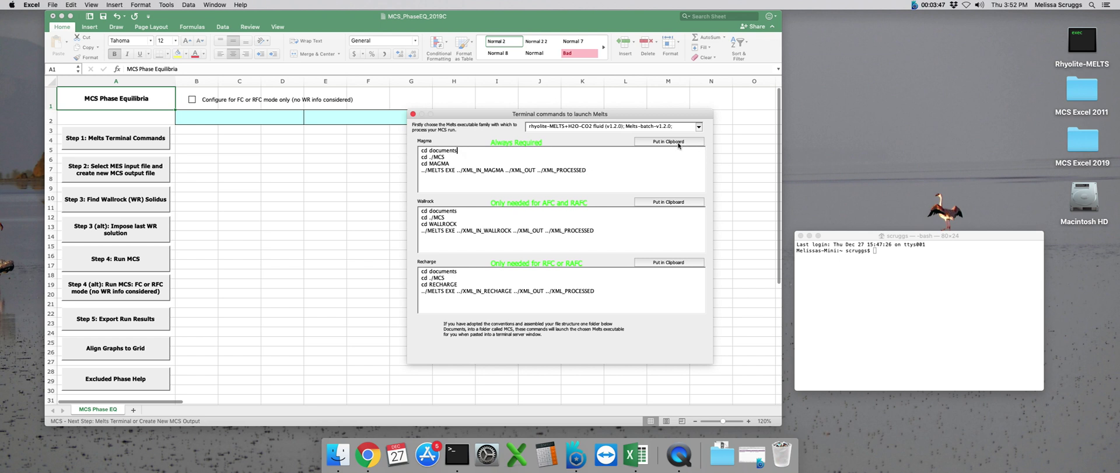
{"action": "left_click", "coordinate": [679, 145]}
Paste the Magma commands into Terminal to start the Melts-batch v1.2.0 listener.
{"action": "left_click", "coordinate": [962, 265]}
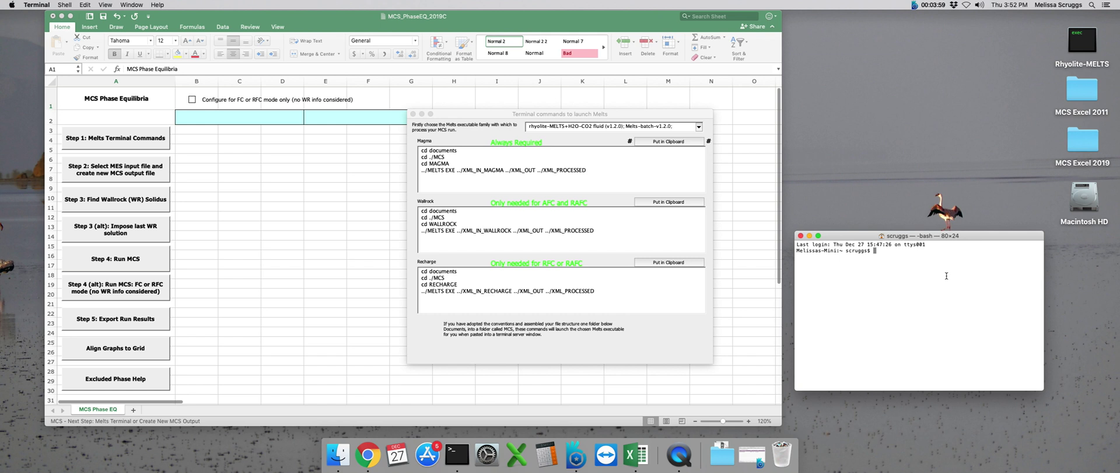
{"action": "key", "text": "super+v"}
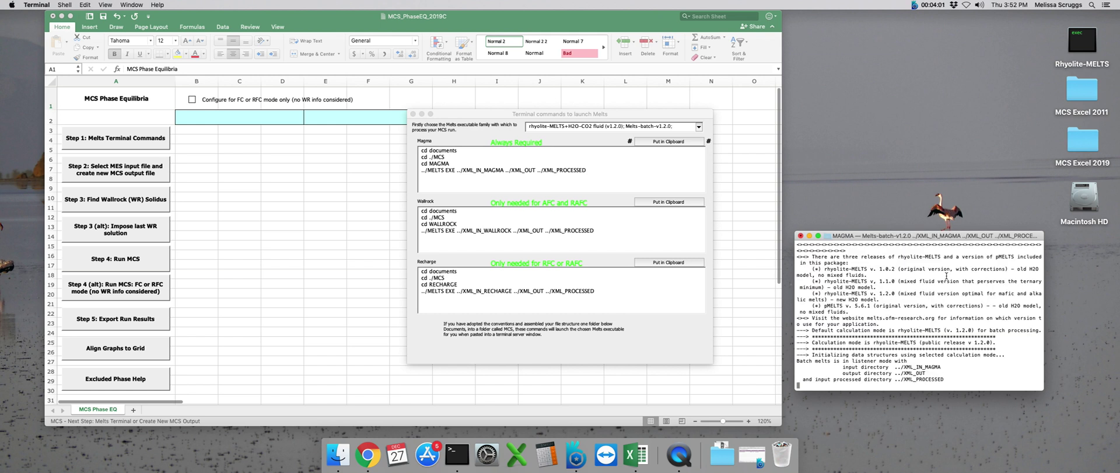
Return to Excel and close the Terminal commands to launch Melts dialog.
{"action": "left_click", "coordinate": [416, 17]}
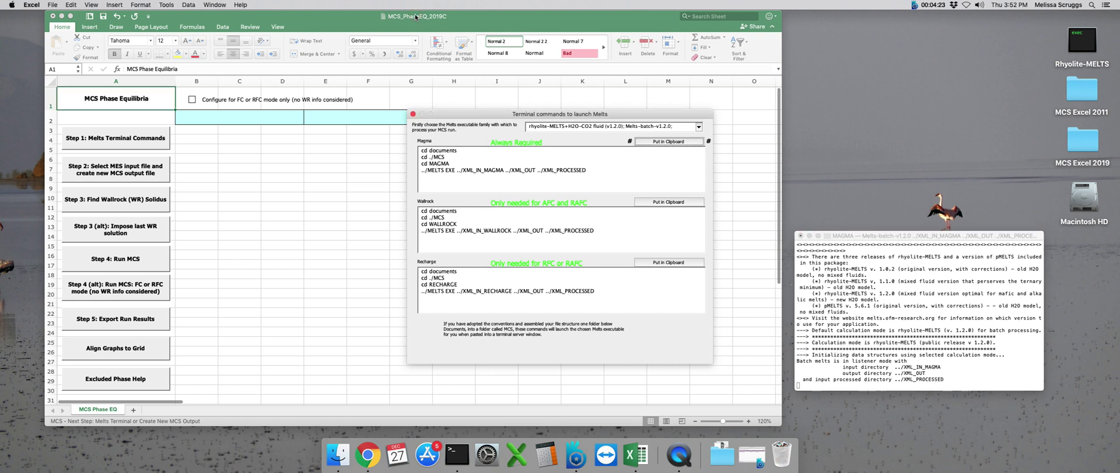
{"action": "left_click", "coordinate": [412, 113]}
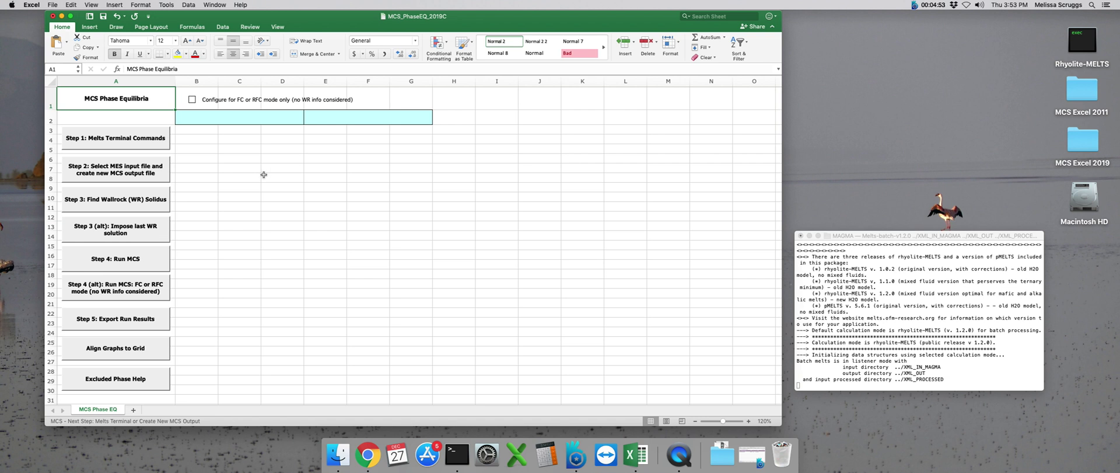
{"action": "scroll", "coordinate": [146, 180], "scroll_direction": "down", "scroll_amount": 3}
{"action": "scroll", "coordinate": [146, 179], "scroll_direction": "up", "scroll_amount": 4}
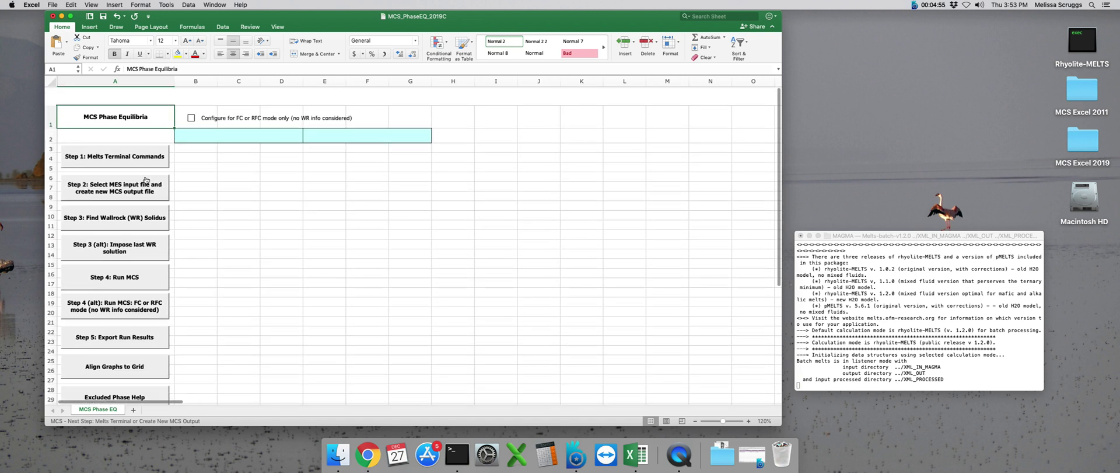
Start Step 2's new MCS output file and correct its name to Tutorial_FCvid.
{"action": "left_click", "coordinate": [146, 180]}
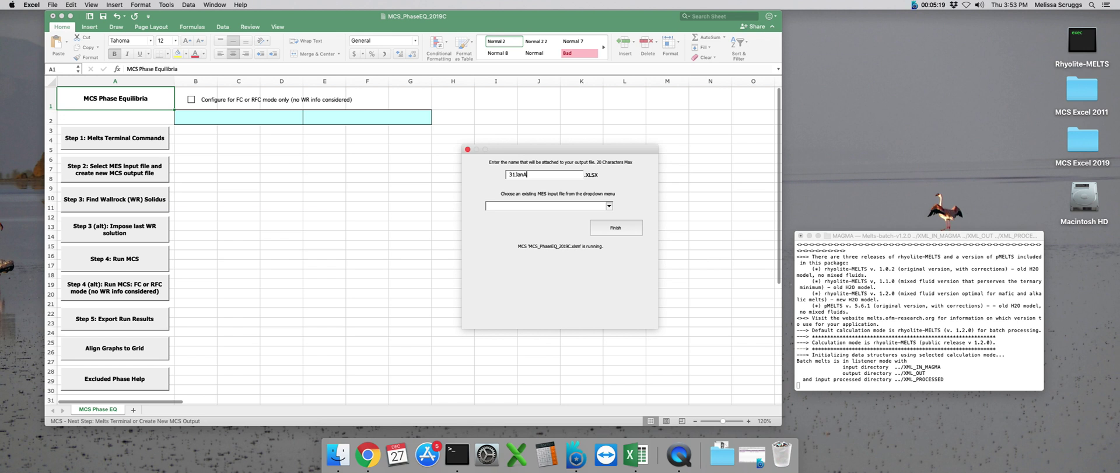
{"action": "key", "text": "BackSpace"}
Pick MES_FC_2.xlsx as the MES input file and generate the Tutorial_FCvid.XLSX output file.
{"action": "left_click", "coordinate": [610, 206]}
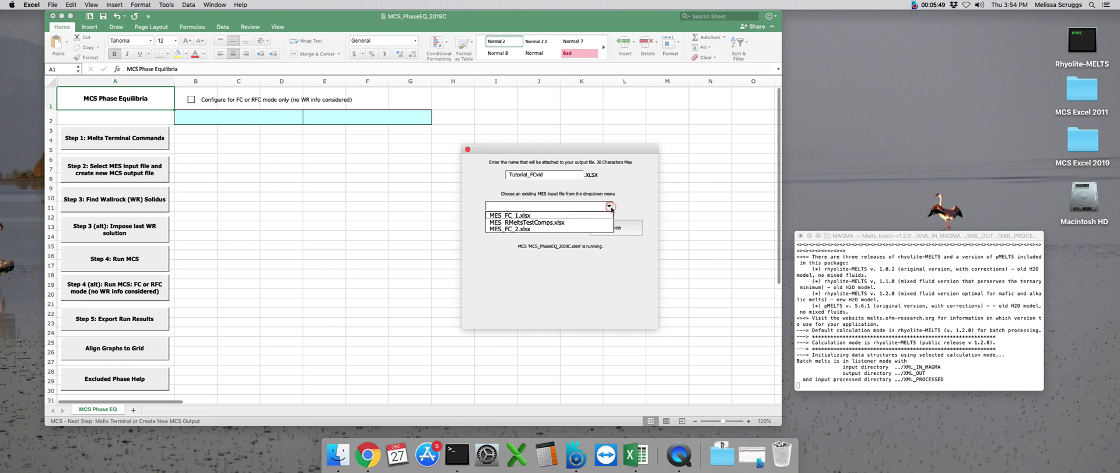
{"action": "left_click", "coordinate": [529, 229]}
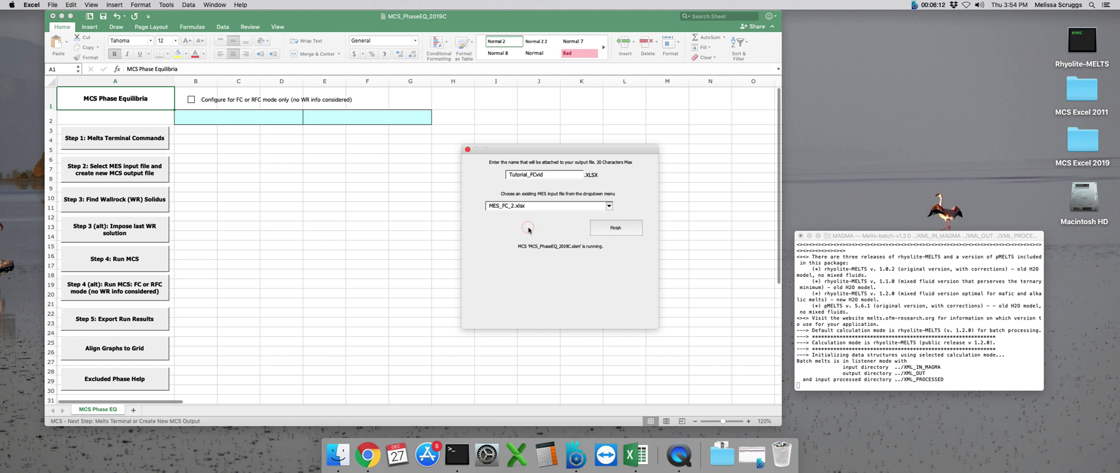
{"action": "left_click", "coordinate": [619, 228]}
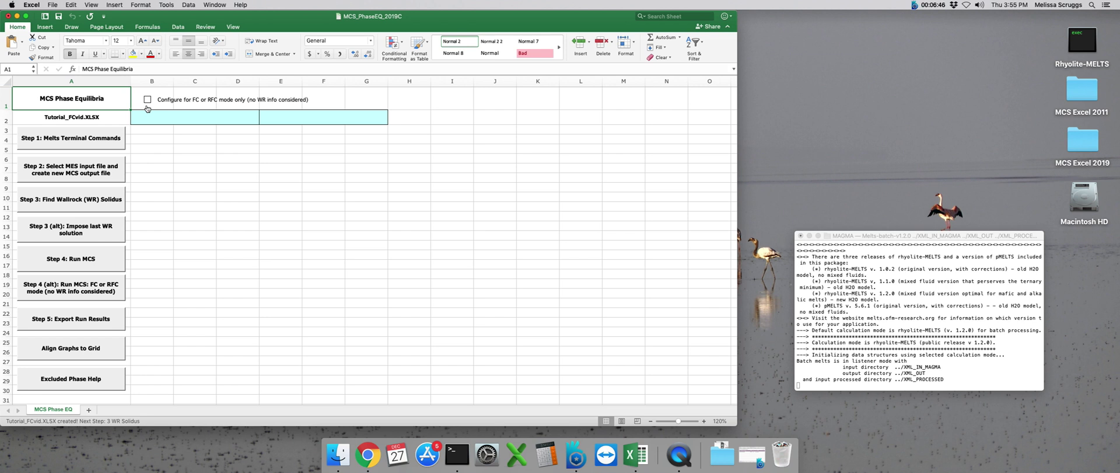
Tick 'Configure for FC or RFC mode only' in B1 so wallrock is ignored.
{"action": "scroll", "coordinate": [148, 109], "scroll_direction": "right", "scroll_amount": 1}
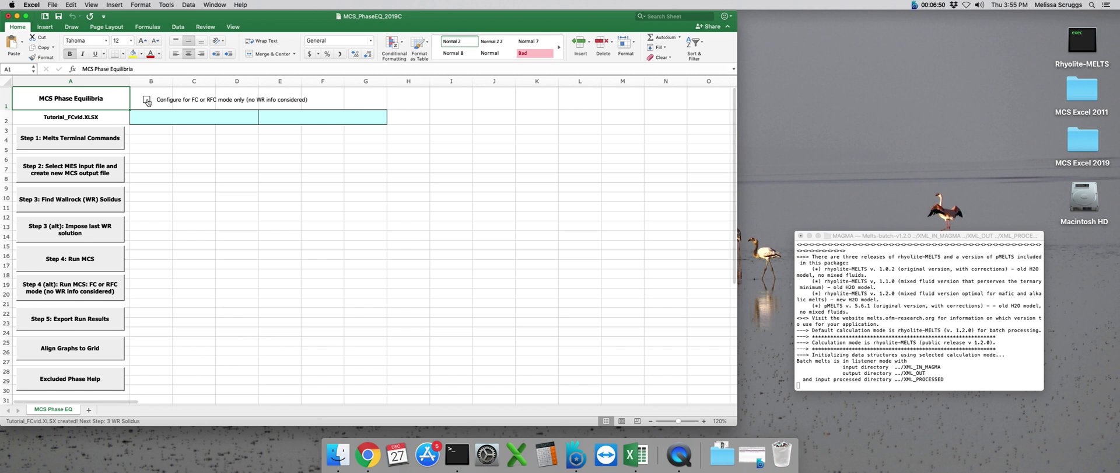
{"action": "left_click", "coordinate": [146, 99]}
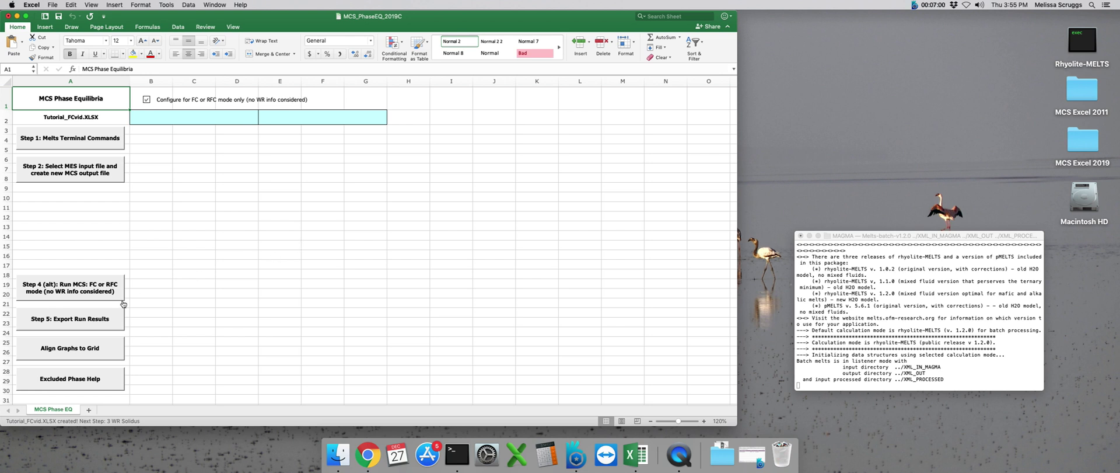
Run Step 4 (alt) MCS, keeping the 900-degree magma hard stop temperature.
{"action": "left_click", "coordinate": [79, 287]}
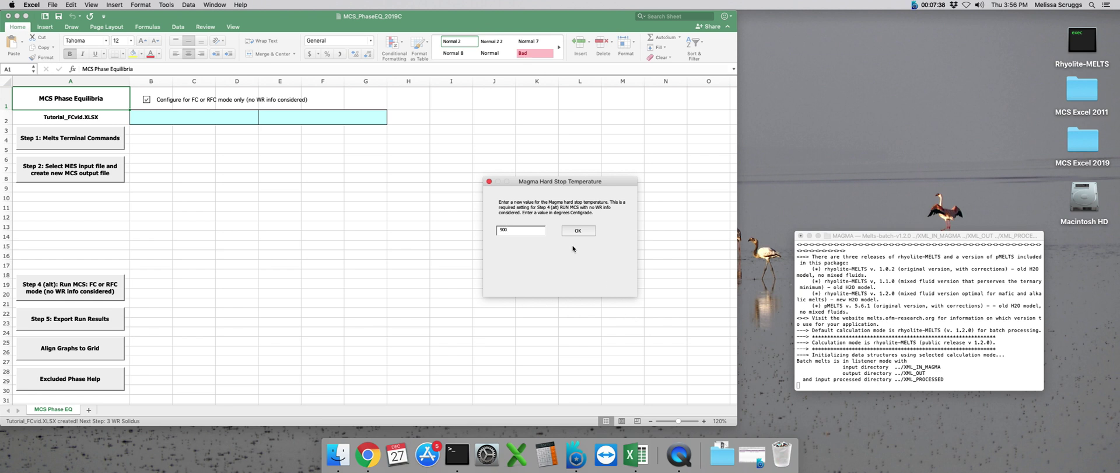
{"action": "left_click", "coordinate": [579, 231]}
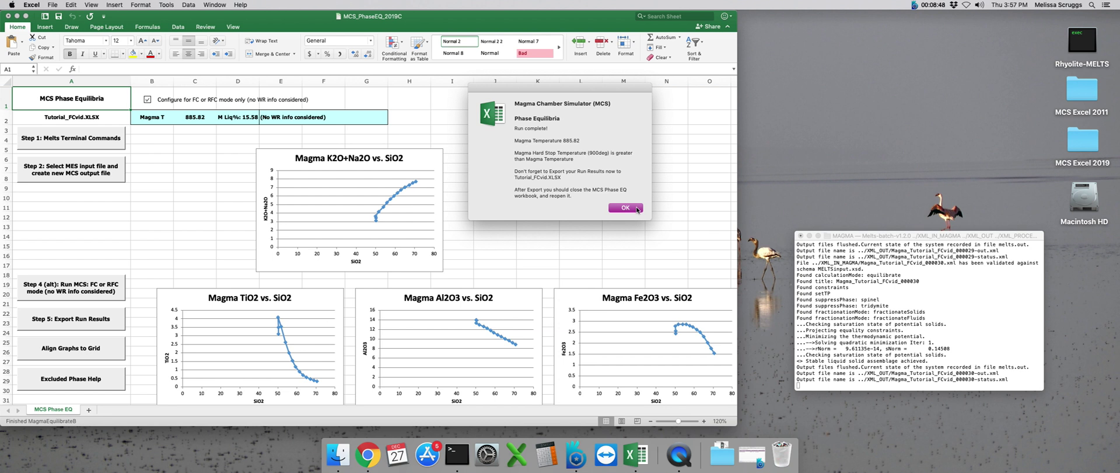
Acknowledge 'Run complete!' and export results via Step 5 to Tutorial_FCvid.XLSX.
{"action": "left_click", "coordinate": [637, 209]}
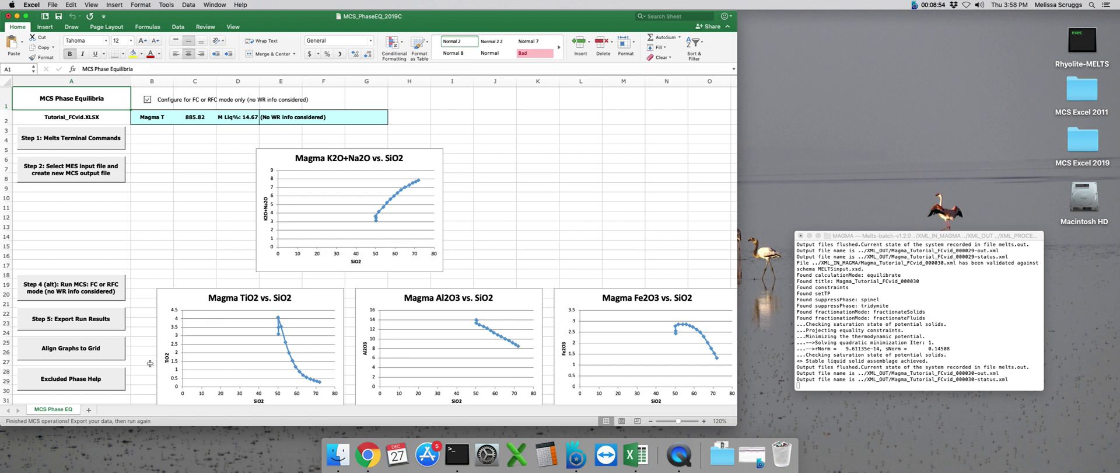
{"action": "left_click", "coordinate": [66, 322]}
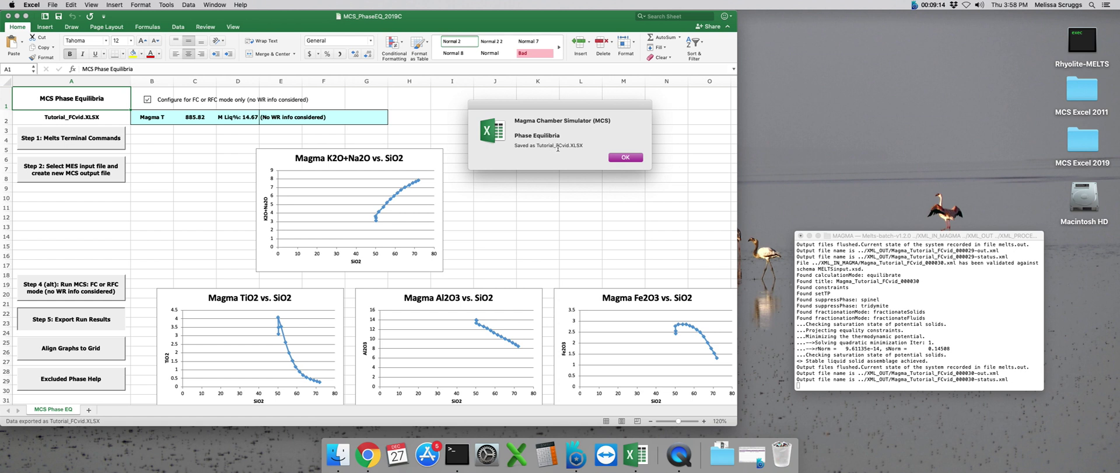
{"action": "left_click", "coordinate": [625, 157]}
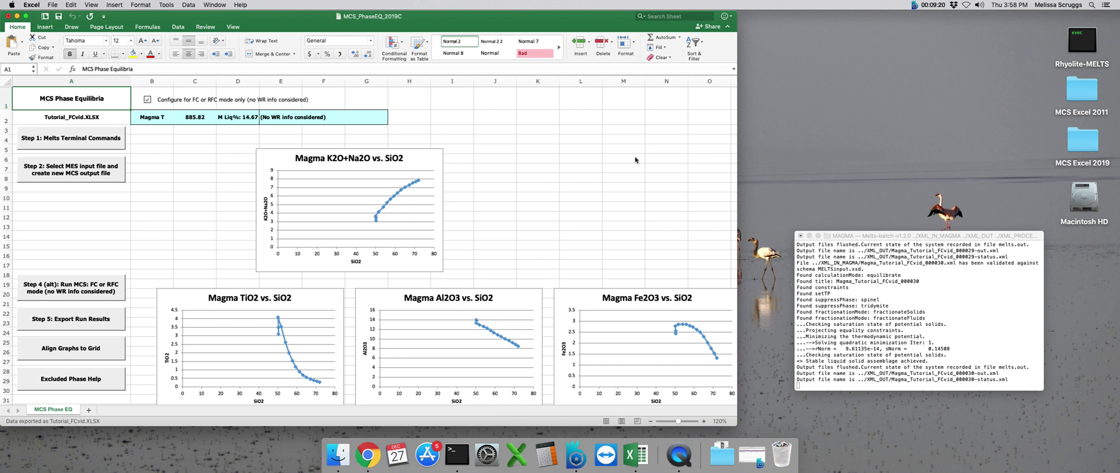
Quit Excel from the Excel menu, choosing Don't Save for MCS_PhaseEQ_2019C.
{"action": "left_click", "coordinate": [54, 4]}
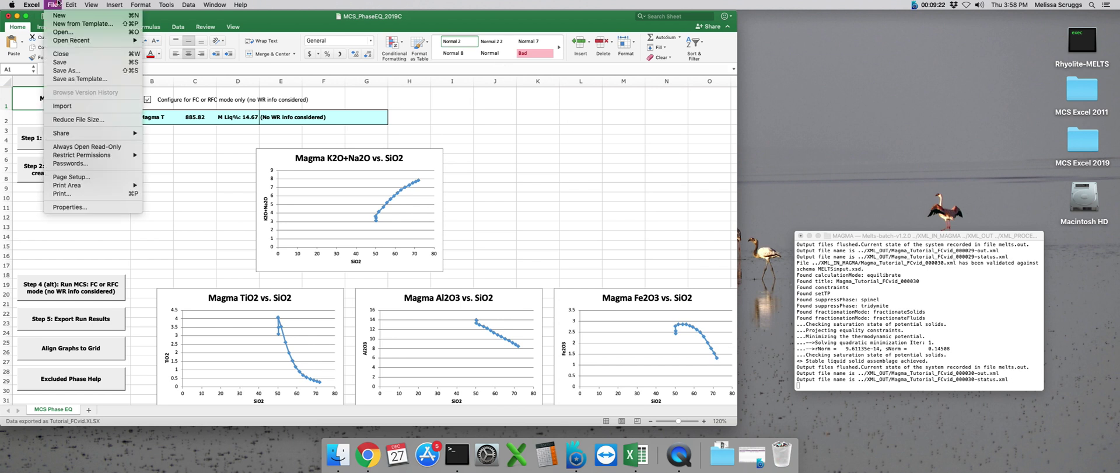
{"action": "mouse_move", "coordinate": [36, 3]}
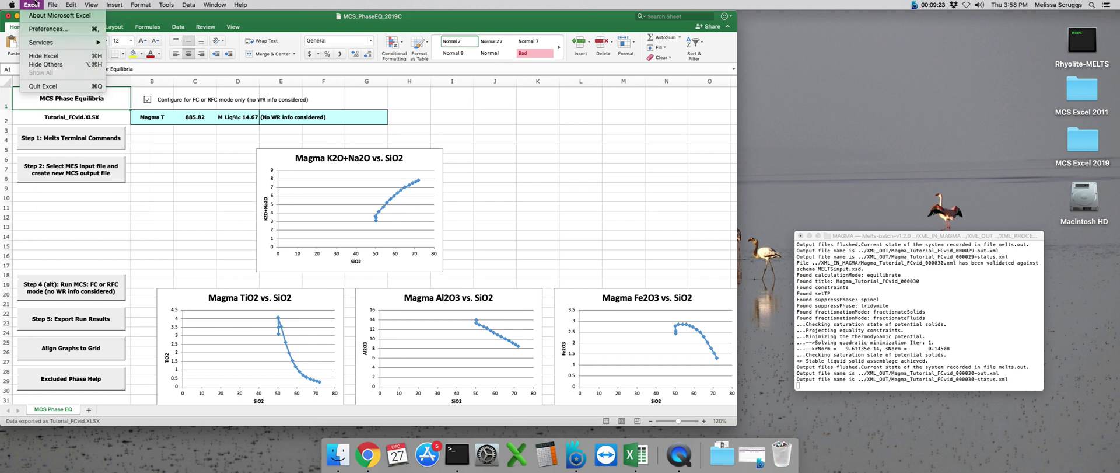
{"action": "left_click", "coordinate": [51, 85]}
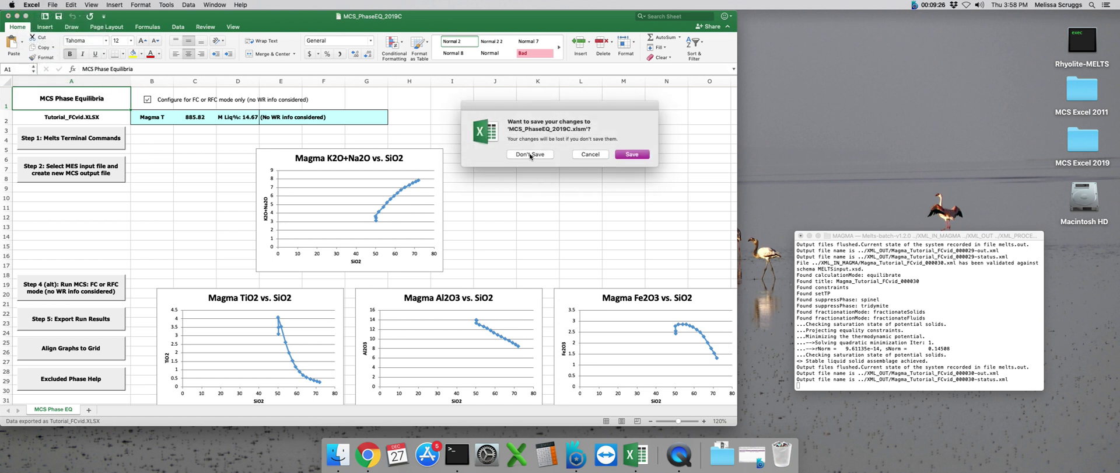
{"action": "left_click", "coordinate": [530, 154]}
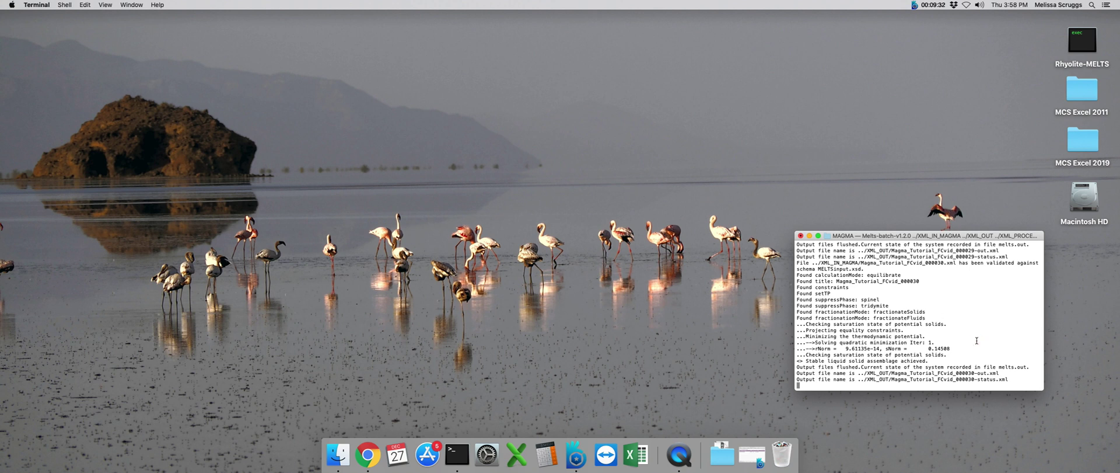
Stop the Melts process with Ctrl+C, run clear, and close the Terminal window.
{"action": "key", "text": "ctrl+c"}
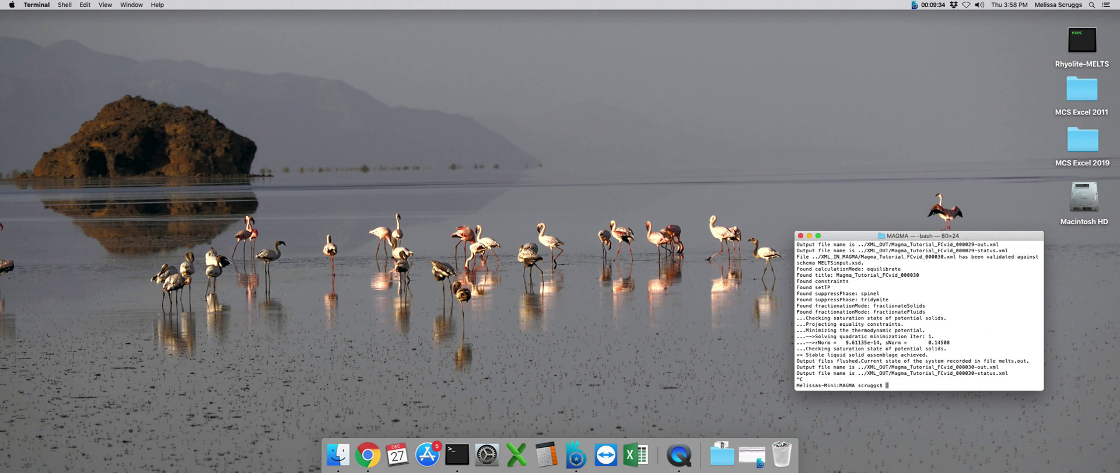
{"action": "type", "text": "clear"}
{"action": "key", "text": "Return"}
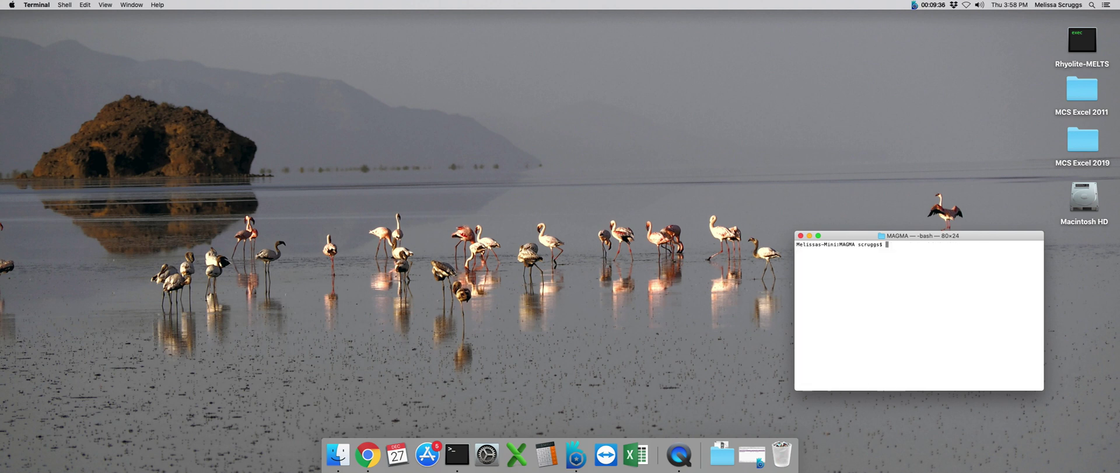
{"action": "left_click", "coordinate": [800, 236]}
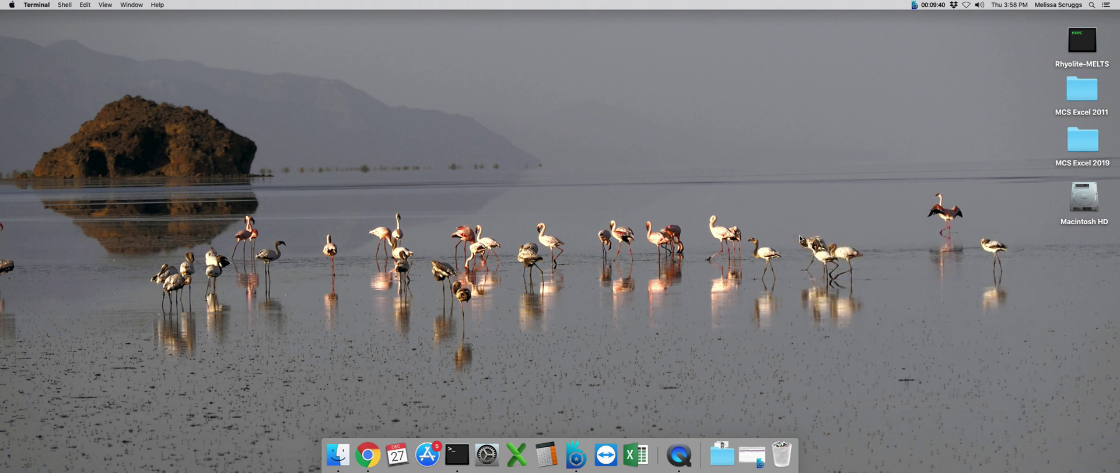